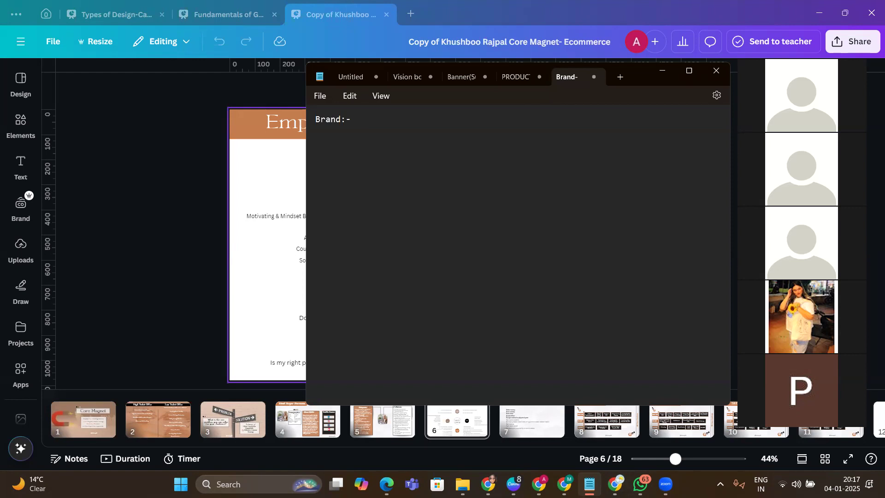
Complete the brand line as "Brand:- Coaching sessions for Maths- Grade 9" and add a "Brand Name:-" line below it
{"action": "key", "text": "BackSpace"}
{"action": "key", "text": "BackSpace"}
{"action": "key", "text": "BackSpace"}
{"action": "type", "text": "aching sessions "}
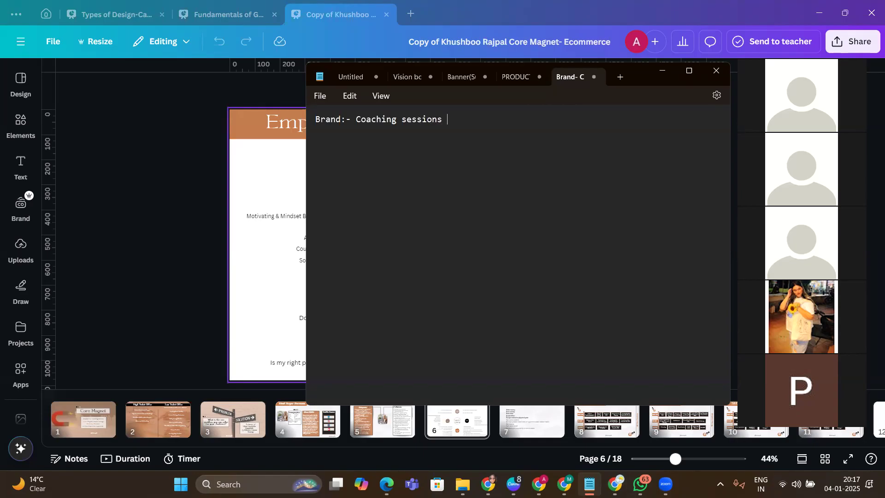
{"action": "type", "text": "for Maths- Grade 9 Bran"}
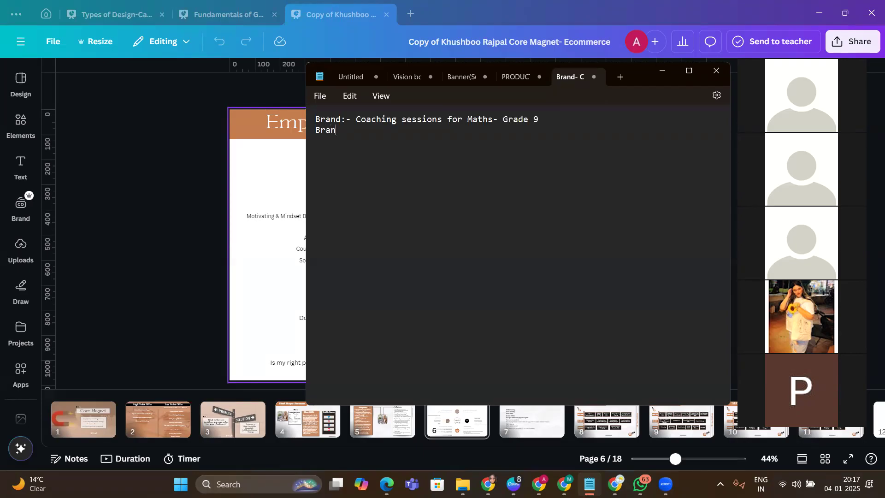
{"action": "type", "text": "d Name:-"}
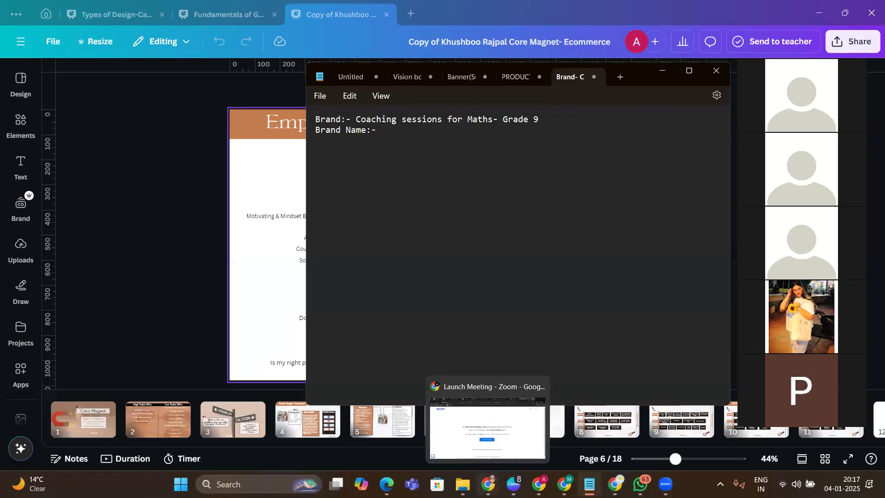
Switch to Chrome and open namelix.com in a new tab, ready for entering business name keywords
{"action": "left_click", "coordinate": [488, 484]}
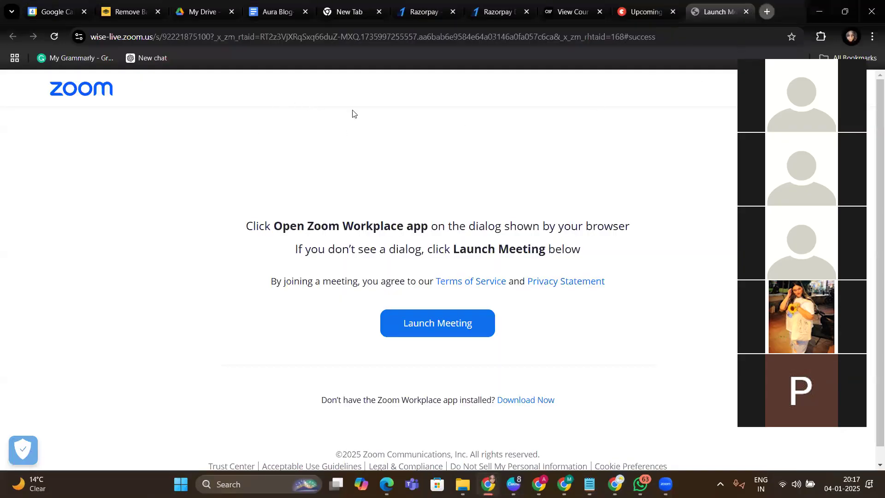
{"action": "key", "text": "ctrl+t"}
{"action": "left_click", "coordinate": [375, 229]}
{"action": "type", "text": "nameli"}
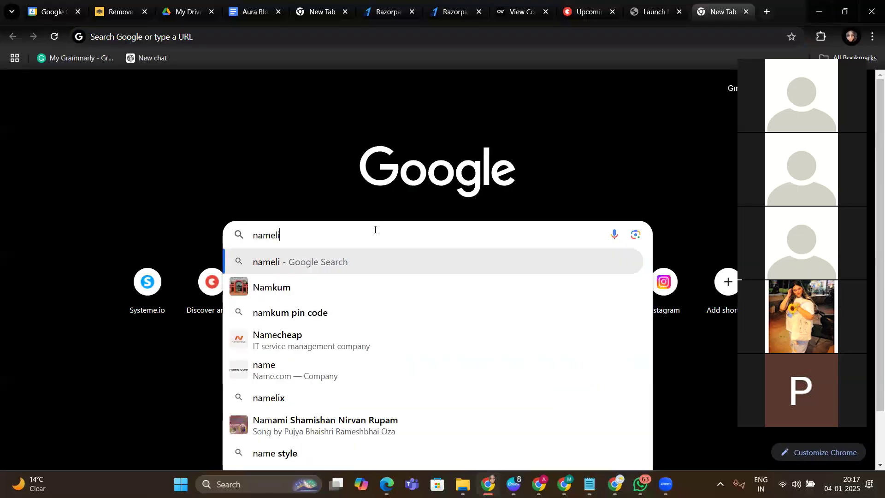
{"action": "type", "text": "x.com"}
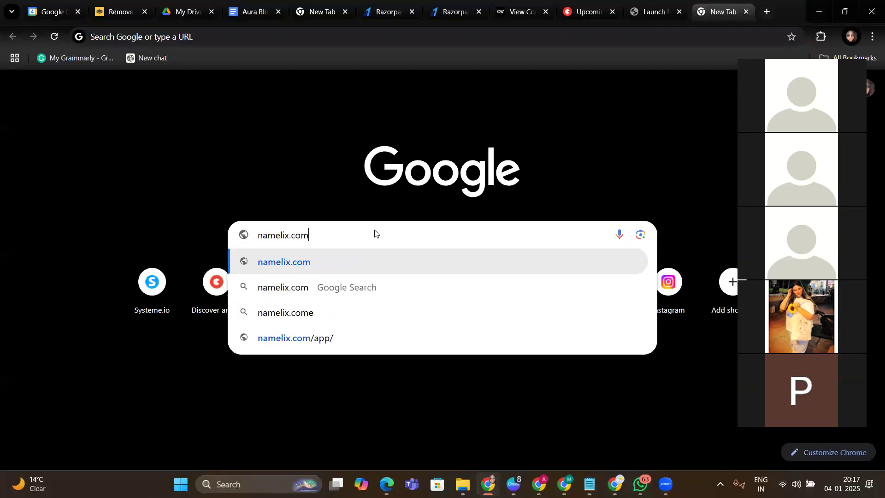
{"action": "key", "text": "Return"}
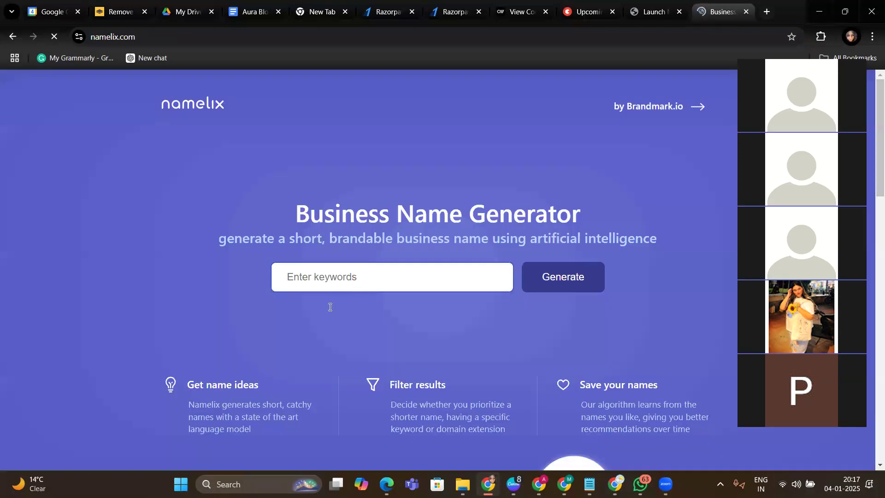
{"action": "left_click", "coordinate": [322, 277]}
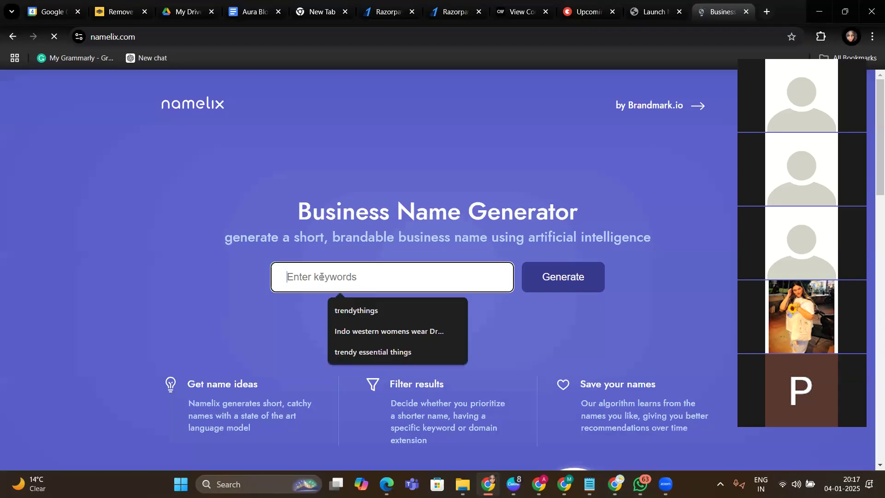
{"action": "type", "text": "coaching"}
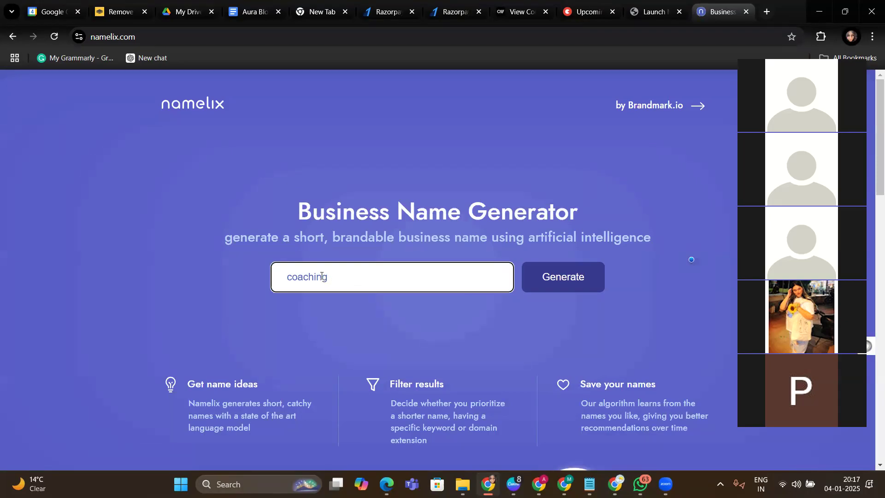
{"action": "key", "text": "BackSpace"}
{"action": "key", "text": "BackSpace"}
{"action": "key", "text": "BackSpace"}
{"action": "key", "text": "BackSpace"}
{"action": "key", "text": "BackSpace"}
{"action": "key", "text": "BackSpace"}
{"action": "key", "text": "BackSpace"}
{"action": "key", "text": "BackSpace"}
{"action": "key", "text": "BackSpace"}
Start name generation for the keywords "maths coaching" with the Auto name style and Medium randomness
{"action": "type", "text": "maths coaching"}
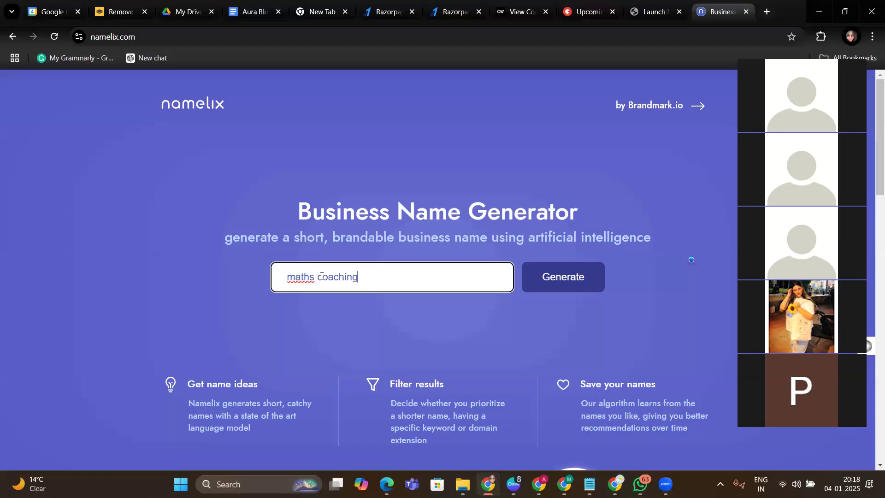
{"action": "left_click", "coordinate": [548, 276]}
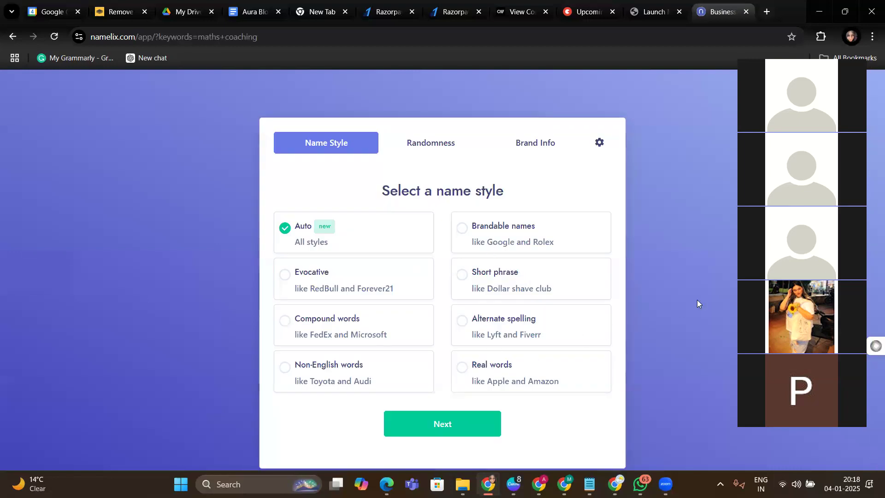
{"action": "left_click", "coordinate": [600, 318]}
{"action": "left_click", "coordinate": [283, 229]}
{"action": "left_click", "coordinate": [487, 418]}
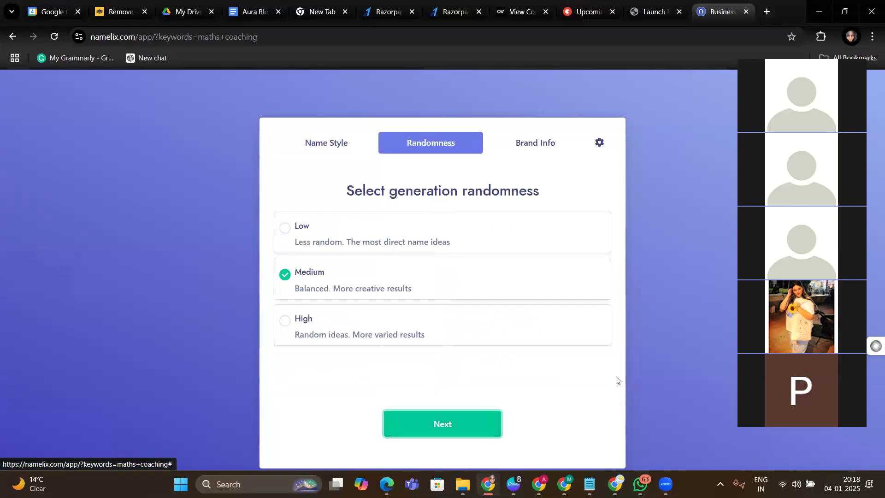
{"action": "left_click", "coordinate": [432, 417]}
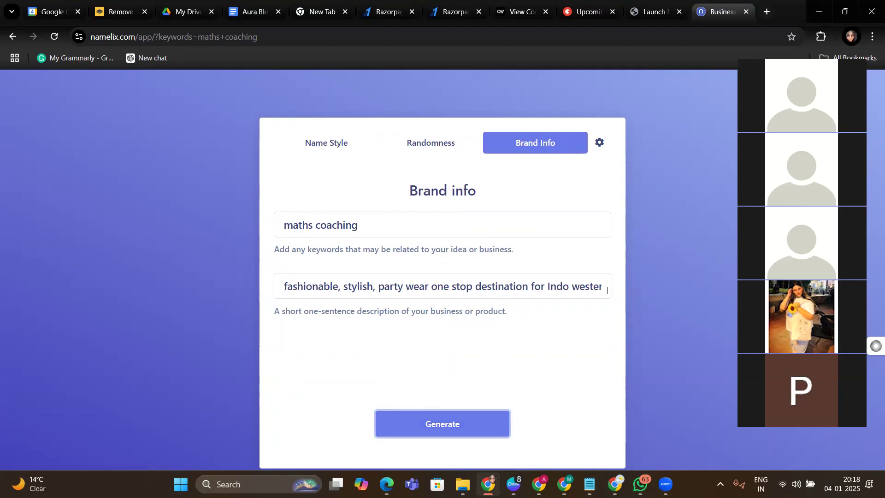
Replace the business description with "study maths, coaching maths" and generate the name ideas
{"action": "left_click_drag", "start_coordinate": [285, 286], "coordinate": [616, 286]}
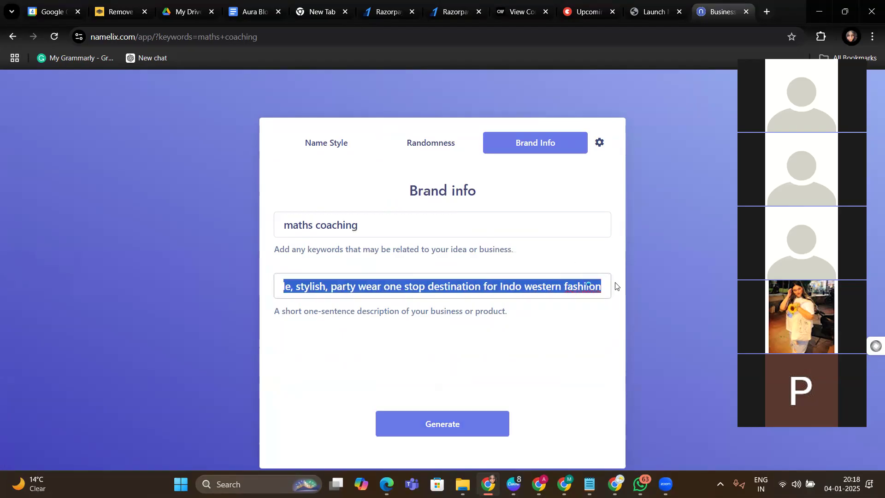
{"action": "type", "text": "st"}
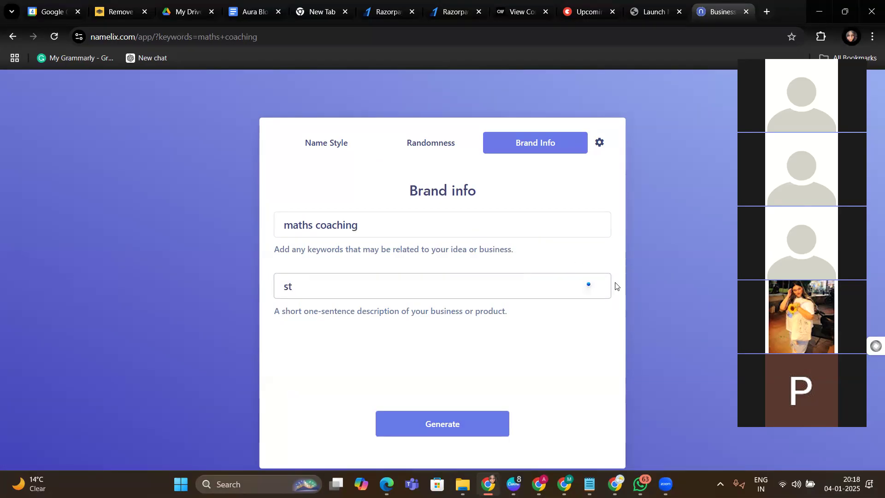
{"action": "type", "text": "udy maths, c"}
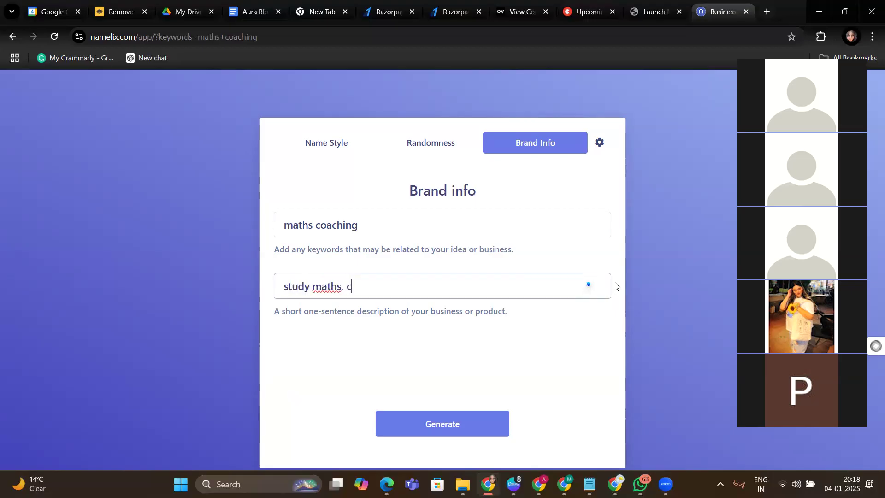
{"action": "type", "text": "oaching maths"}
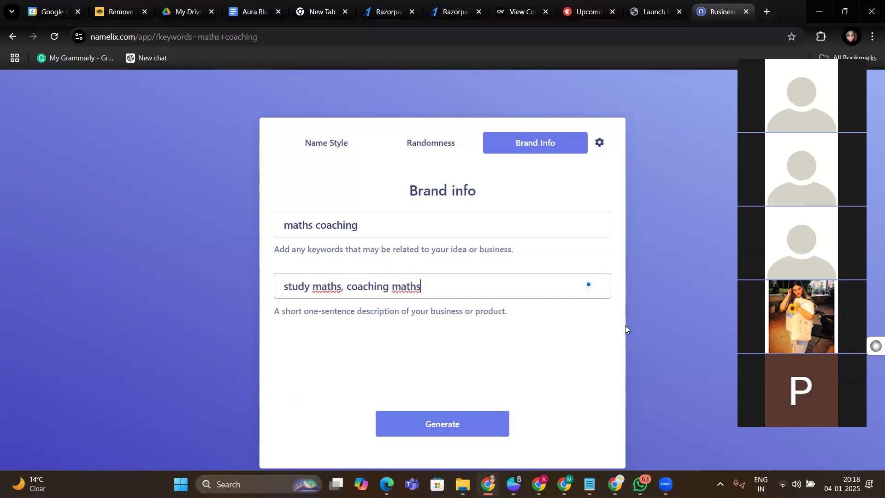
{"action": "left_click", "coordinate": [493, 410]}
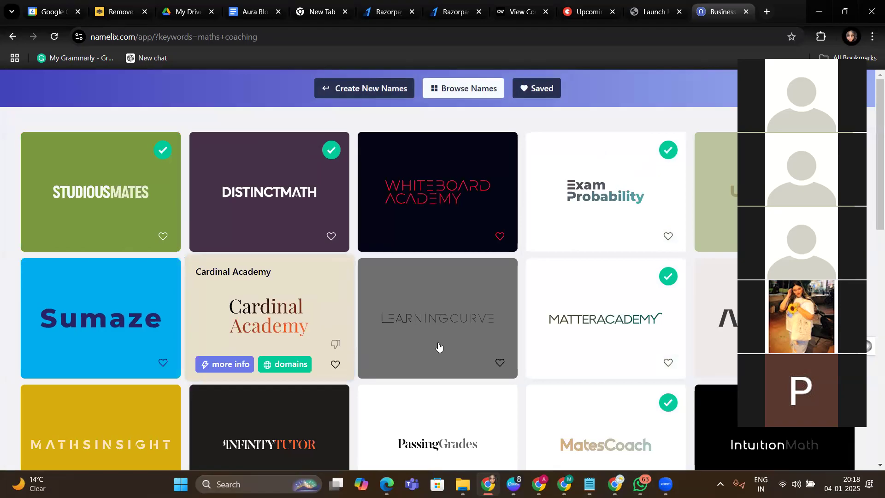
Examine the generated business names and logos to find a suitable name for the maths coaching brand
{"action": "scroll", "coordinate": [352, 307], "scroll_direction": "down", "scroll_amount": 2}
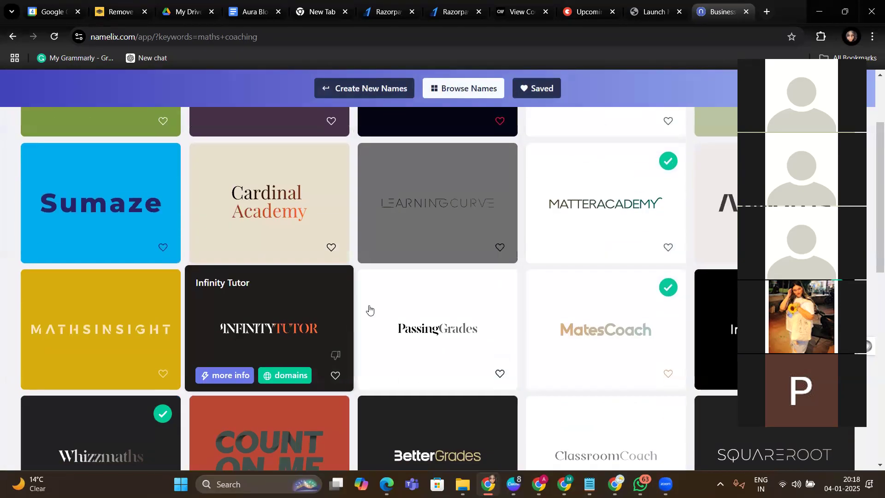
{"action": "scroll", "coordinate": [452, 311], "scroll_direction": "down", "scroll_amount": 1}
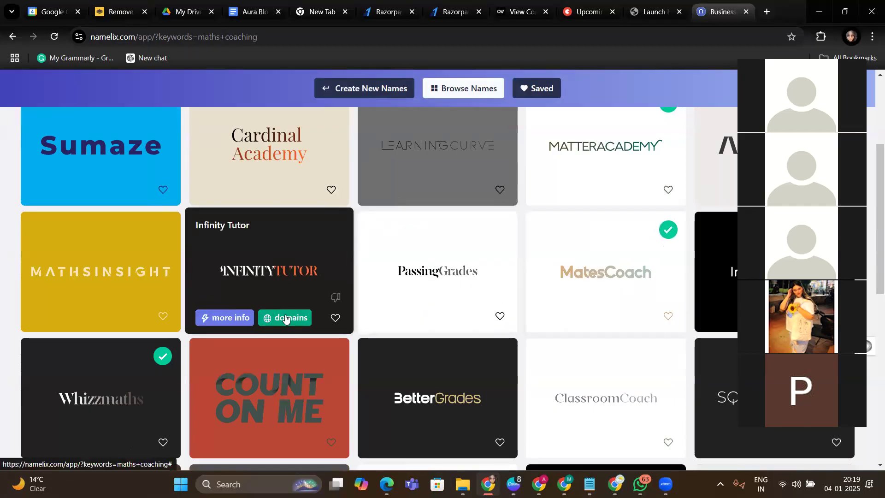
{"action": "scroll", "coordinate": [230, 289], "scroll_direction": "down", "scroll_amount": 2}
{"action": "scroll", "coordinate": [241, 289], "scroll_direction": "up", "scroll_amount": 2}
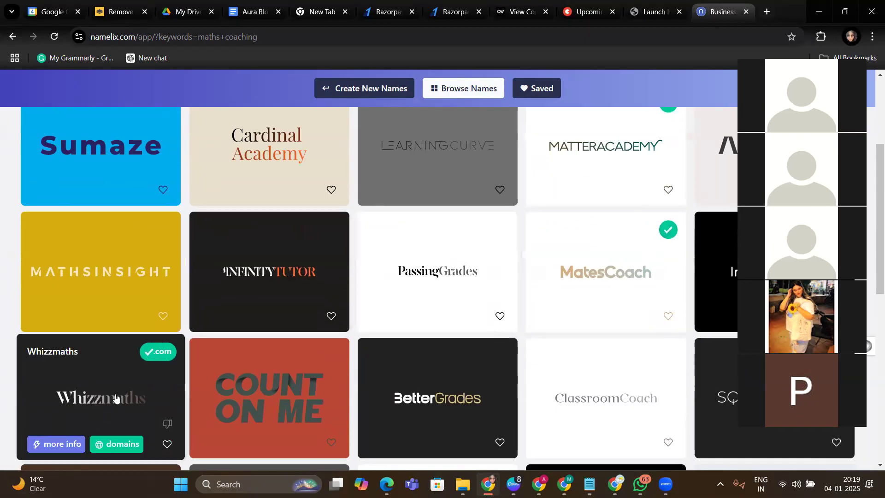
{"action": "scroll", "coordinate": [393, 348], "scroll_direction": "up", "scroll_amount": 4}
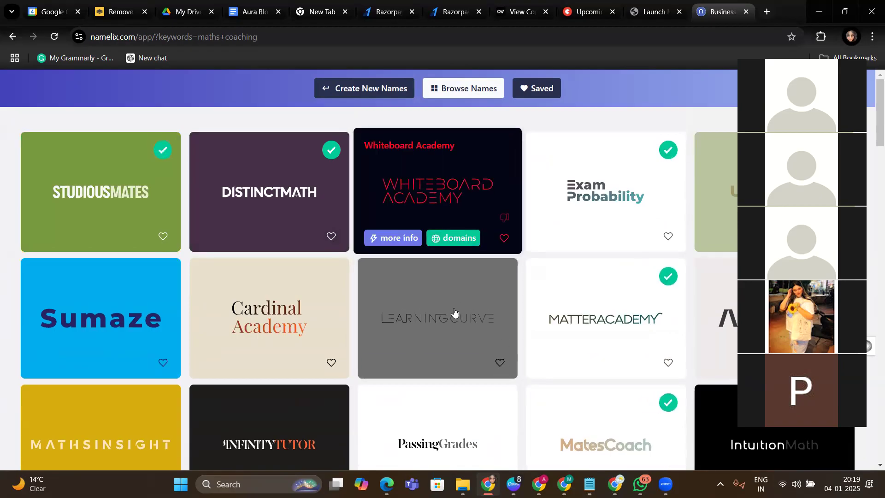
{"action": "scroll", "coordinate": [454, 311], "scroll_direction": "down", "scroll_amount": 8}
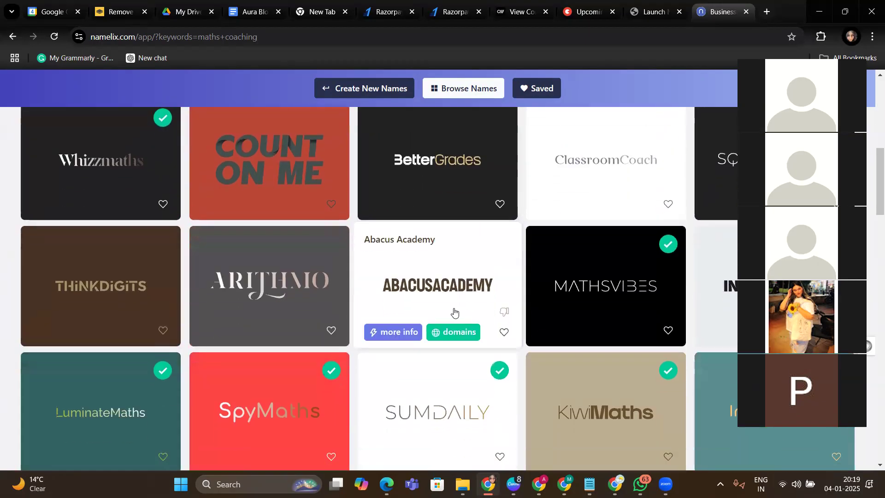
{"action": "scroll", "coordinate": [454, 311], "scroll_direction": "down", "scroll_amount": 3}
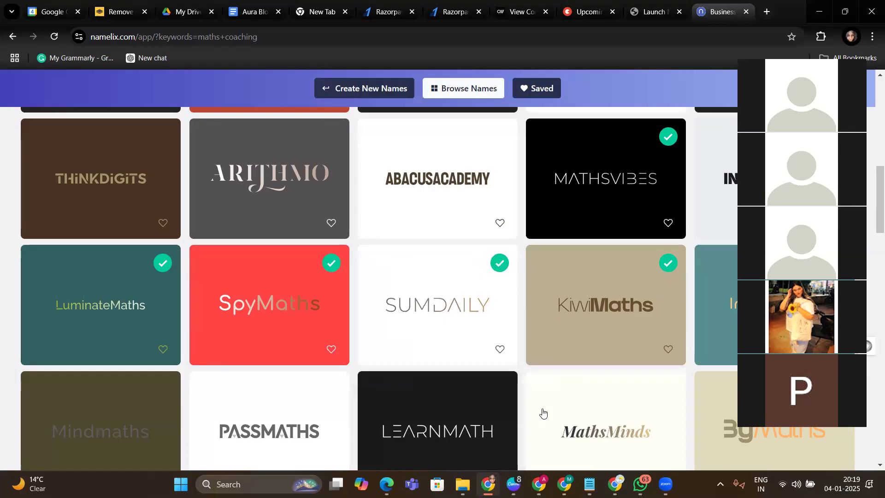
{"action": "scroll", "coordinate": [480, 369], "scroll_direction": "up", "scroll_amount": 2}
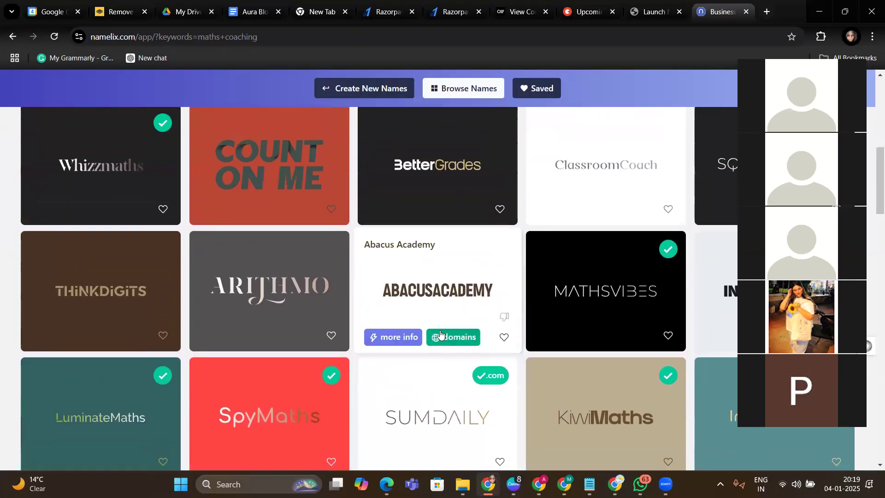
{"action": "scroll", "coordinate": [438, 299], "scroll_direction": "down", "scroll_amount": 3}
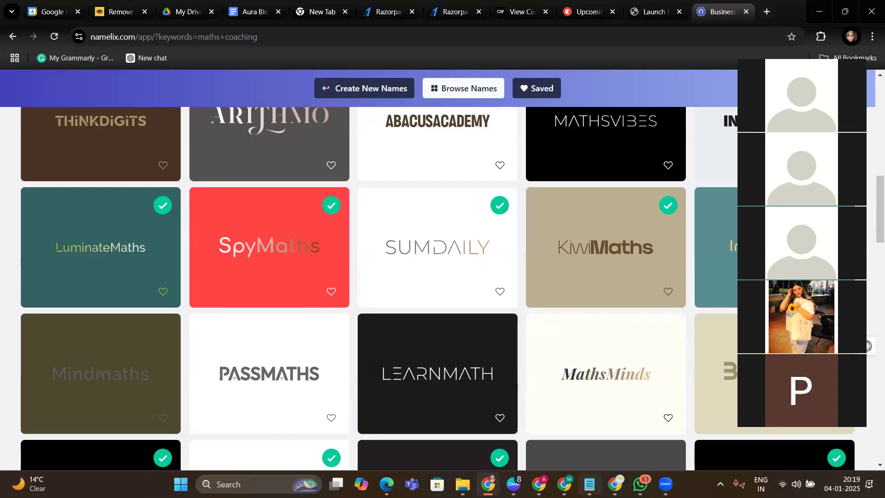
Switch back to Notepad, enter "SUM DAILY" as the brand name, and add a "Buyer Persona" heading below
{"action": "left_click", "coordinate": [590, 484]}
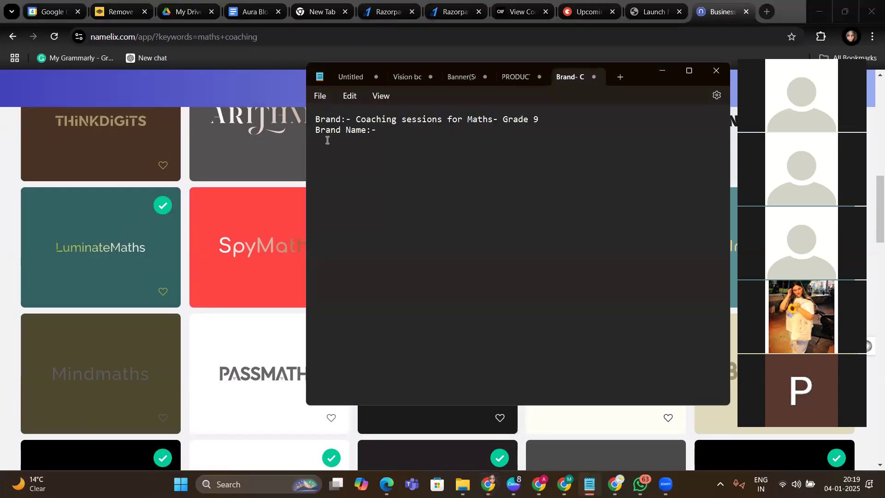
{"action": "type", "text": "S"}
{"action": "type", "text": "UM DAILY  "}
{"action": "type", "text": "Buyer"}
{"action": "type", "text": " Persona"}
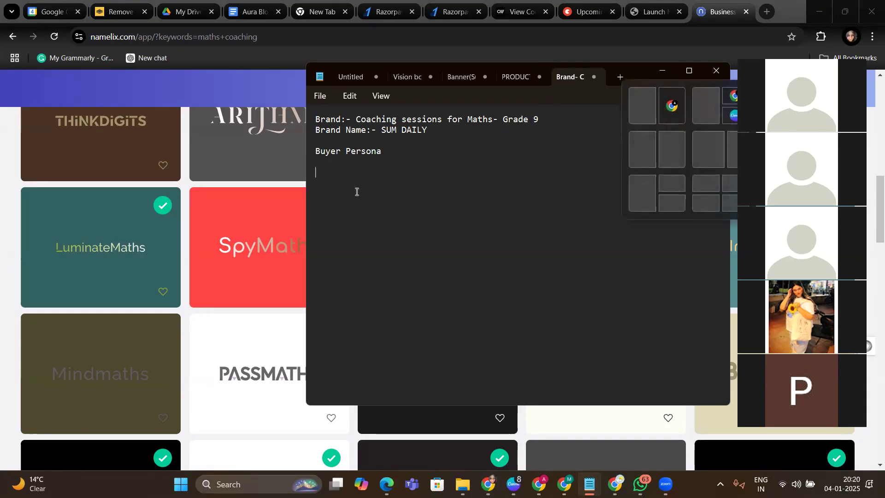
Add the first numbered buyer persona as "1. Parent of a child studying in Class 9"
{"action": "type", "text": "1."}
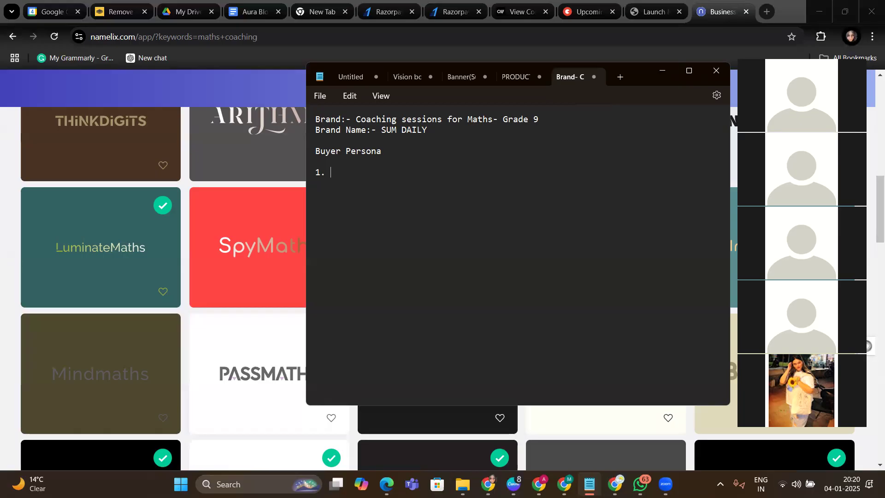
{"action": "type", "text": "Parent of a child stud"}
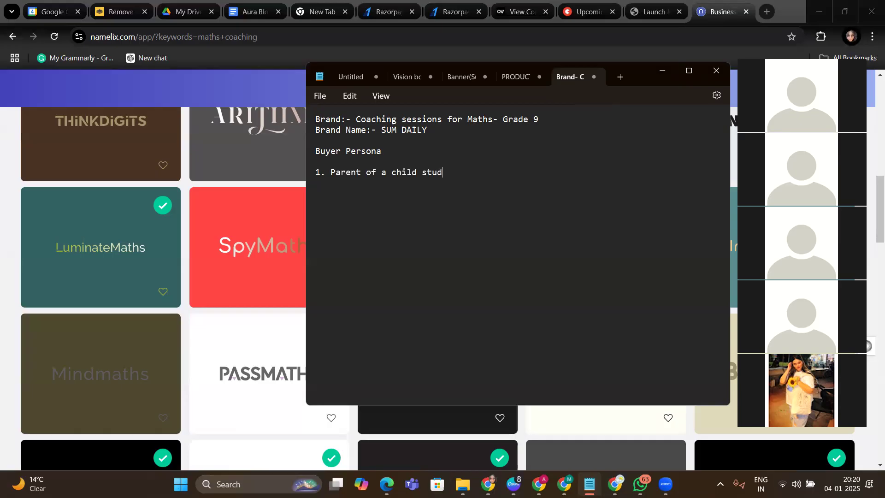
{"action": "type", "text": "ying in Class "}
{"action": "type", "text": "9 "}
{"action": "type", "text": "fEMALE"}
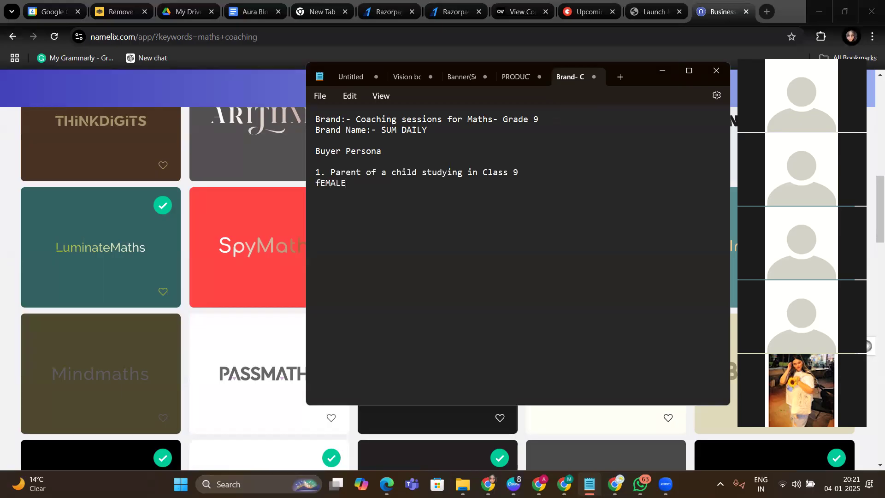
{"action": "key", "text": "BackSpace"}
{"action": "key", "text": "BackSpace"}
{"action": "key", "text": "BackSpace"}
{"action": "key", "text": "BackSpace"}
{"action": "key", "text": "BackSpace"}
{"action": "key", "text": "BackSpace"}
{"action": "type", "text": "f"}
{"action": "key", "text": "BackSpace"}
{"action": "type", "text": "f"}
{"action": "key", "text": "BackSpace"}
Add the persona's demographics on two lines, "Female, 35 to 45" and "India, Tier 2 City"
{"action": "type", "text": "F"}
{"action": "type", "text": "w"}
{"action": "key", "text": "BackSpace"}
{"action": "type", "text": "emale,"}
{"action": "type", "text": "35 to 45 In"}
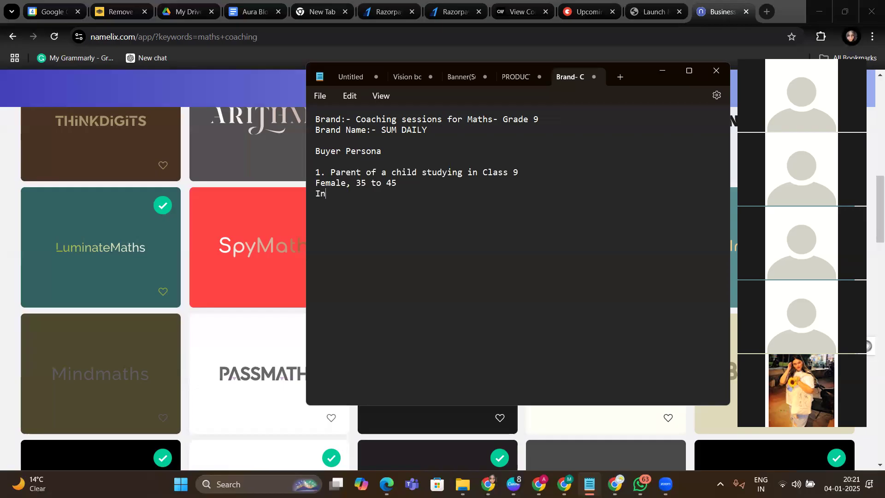
{"action": "type", "text": "dia, Tier 2 City"}
{"action": "key", "text": "Return"}
{"action": "type", "text": "sHE IS A HOUS"}
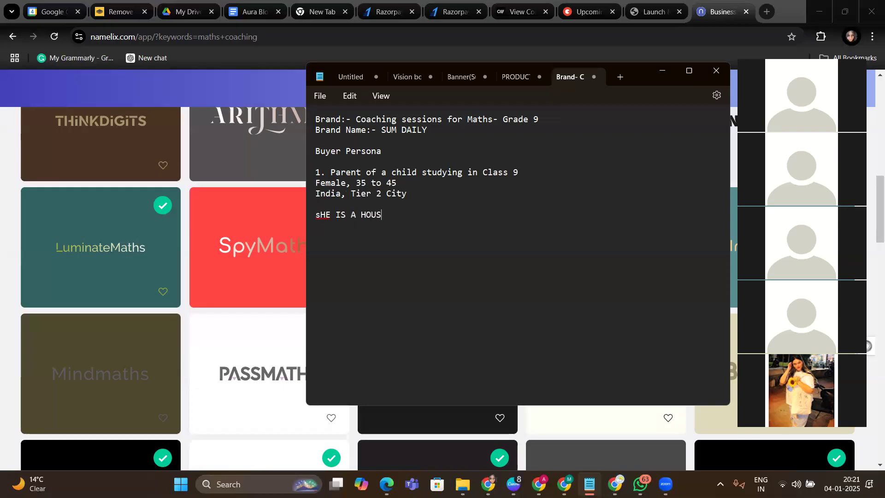
{"action": "type", "text": "EWIVE"}
{"action": "key", "text": "BackSpace"}
{"action": "key", "text": "BackSpace"}
{"action": "key", "text": "BackSpace"}
{"action": "key", "text": "BackSpace"}
{"action": "key", "text": "BackSpace"}
{"action": "key", "text": "BackSpace"}
{"action": "key", "text": "BackSpace"}
{"action": "key", "text": "BackSpace"}
{"action": "key", "text": "BackSpace"}
{"action": "key", "text": "BackSpace"}
{"action": "key", "text": "BackSpace"}
{"action": "key", "text": "BackSpace"}
{"action": "key", "text": "BackSpace"}
{"action": "key", "text": "BackSpace"}
{"action": "key", "text": "BackSpace"}
{"action": "key", "text": "BackSpace"}
{"action": "key", "text": "BackSpace"}
{"action": "key", "text": "BackSpace"}
Start the persona description with "She is a housewive. She has two kids, and in laws to take care of"
{"action": "type", "text": "SShe is a house"}
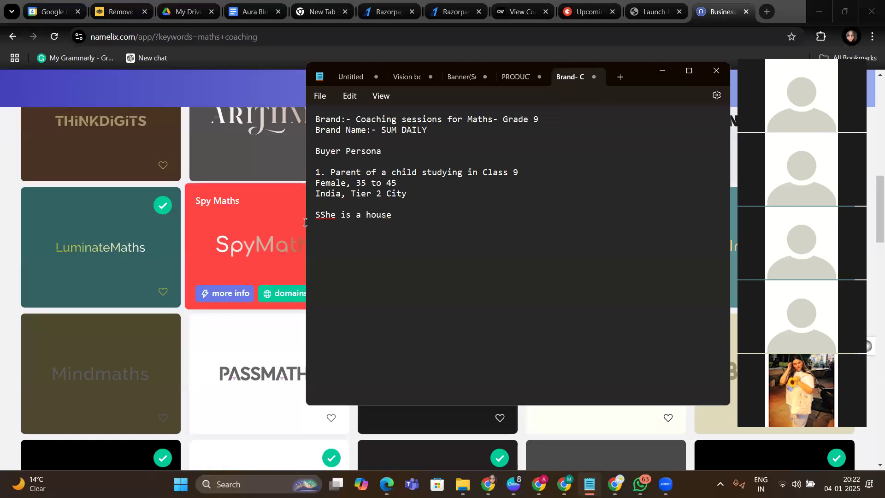
{"action": "left_click", "coordinate": [326, 217]}
{"action": "key", "text": "Return"}
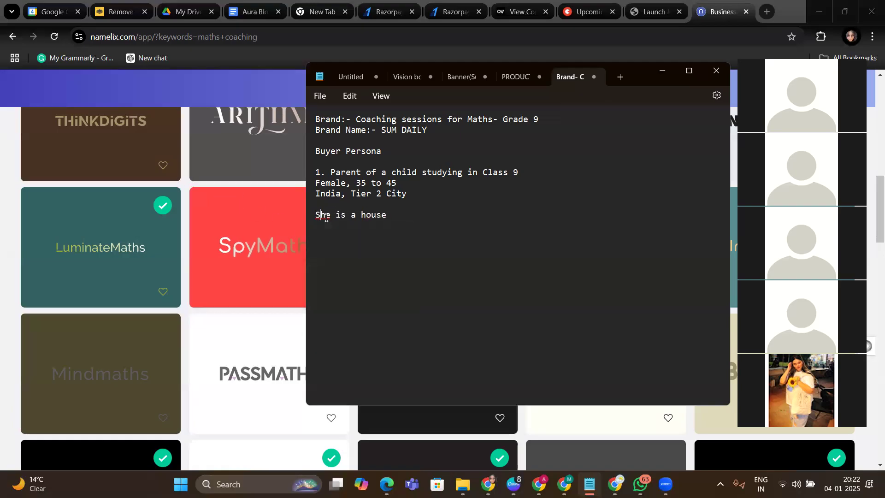
{"action": "left_click", "coordinate": [401, 213]}
{"action": "type", "text": "wive. She has two kids"}
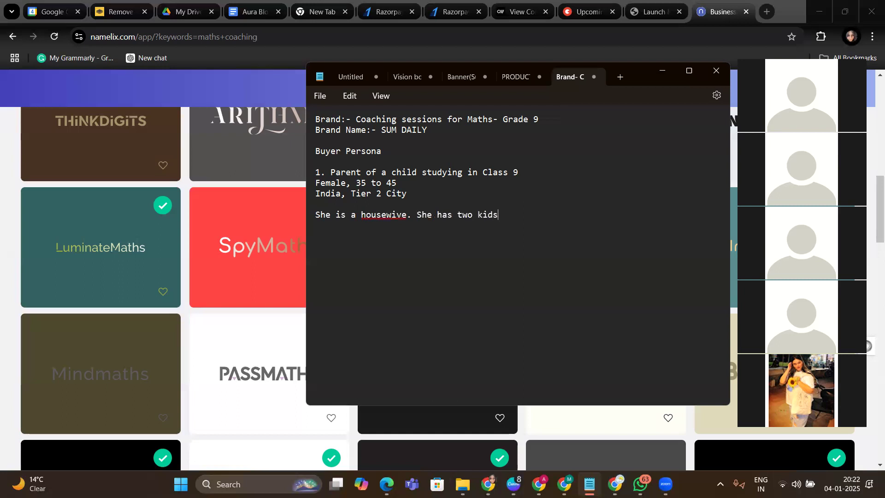
{"action": "type", "text": ", and in laws to take care of,"}
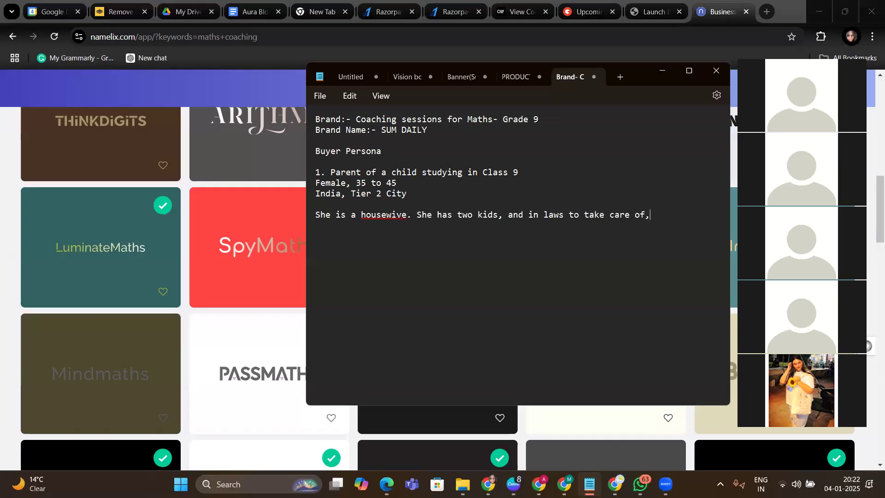
Continue the persona description with "She has 2 servants and micro manages home chores. She has a good active social circle."
{"action": "key", "text": "BackSpace"}
{"action": "type", "text": ". She has 2 servants and manges h"}
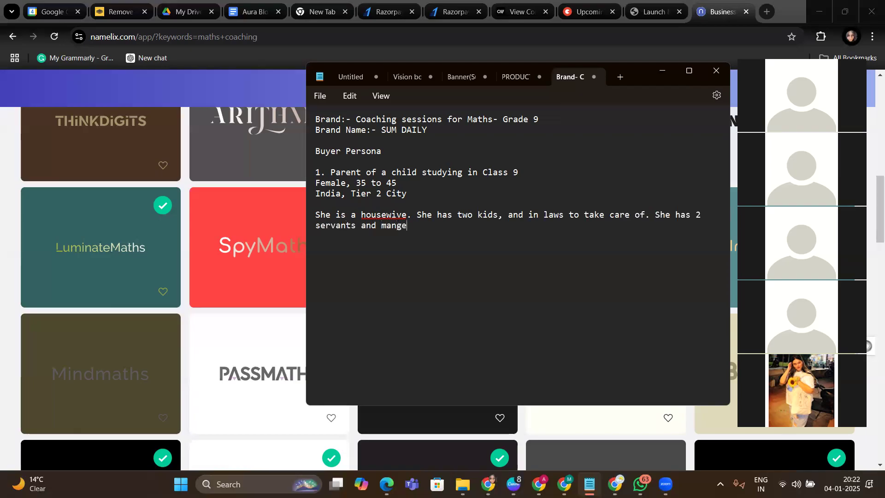
{"action": "key", "text": "BackSpace"}
{"action": "key", "text": "BackSpace"}
{"action": "key", "text": "BackSpace"}
{"action": "key", "text": "BackSpace"}
{"action": "key", "text": "BackSpace"}
{"action": "key", "text": "BackSpace"}
{"action": "key", "text": "BackSpace"}
{"action": "type", "text": "icro manges home ch"}
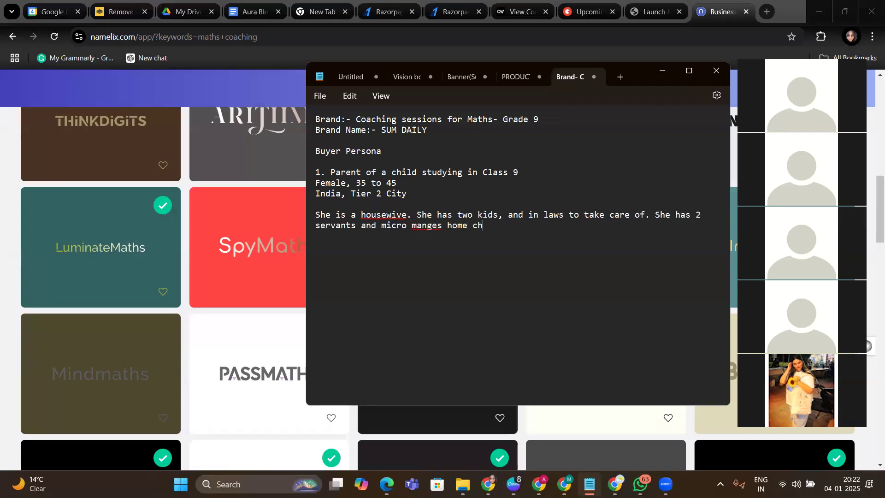
{"action": "type", "text": "ores. She has a good active socia"}
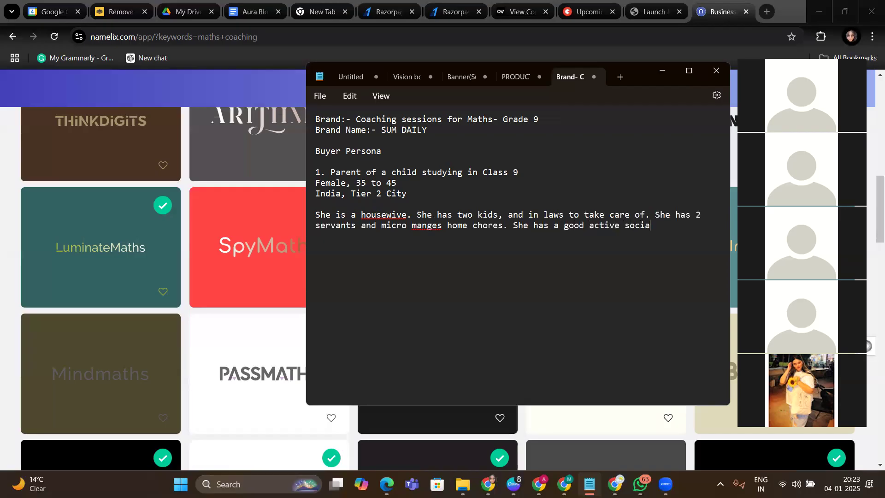
{"action": "type", "text": "l circle."}
{"action": "left_click", "coordinate": [426, 226]}
{"action": "type", "text": "a"}
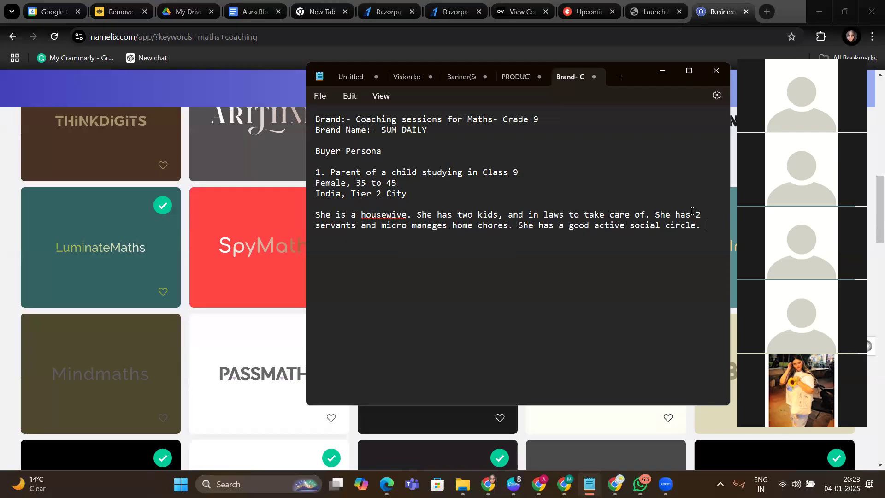
Move the Notepad window up and widen it on both sides for longer text lines
{"action": "left_click", "coordinate": [686, 75]}
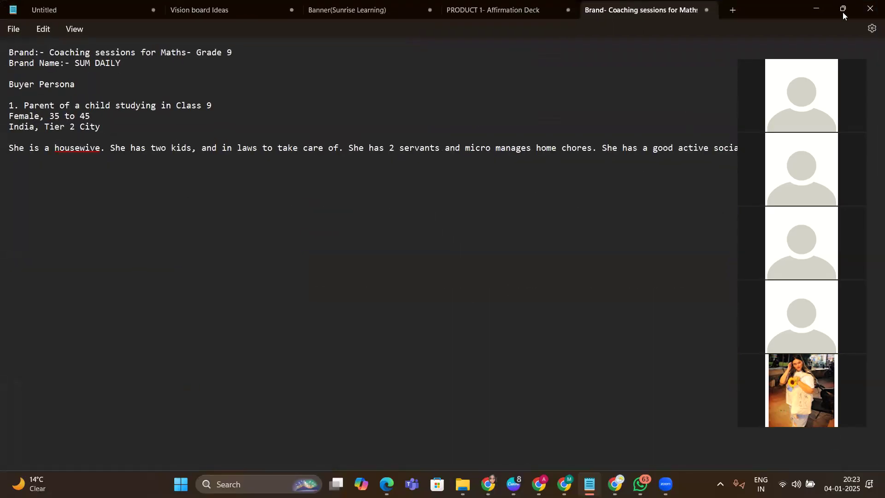
{"action": "key", "text": "super+Down"}
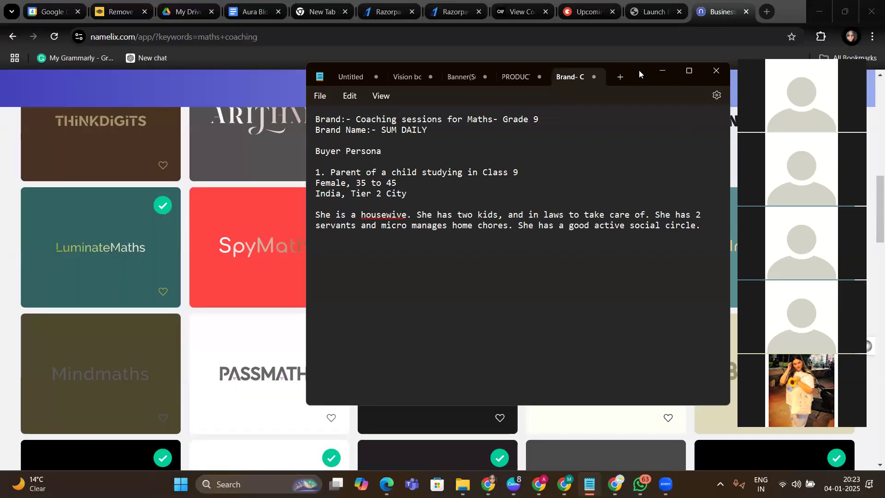
{"action": "left_click_drag", "start_coordinate": [639, 70], "coordinate": [559, 43]}
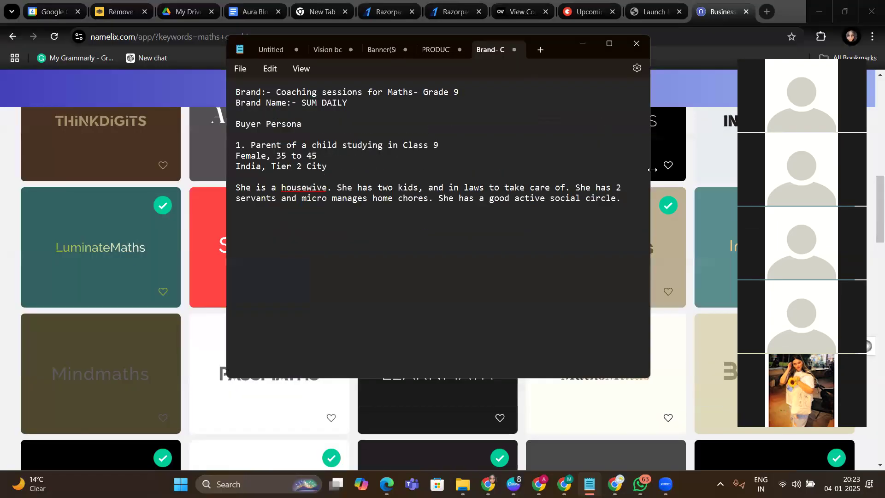
{"action": "left_click_drag", "start_coordinate": [652, 169], "coordinate": [733, 169]}
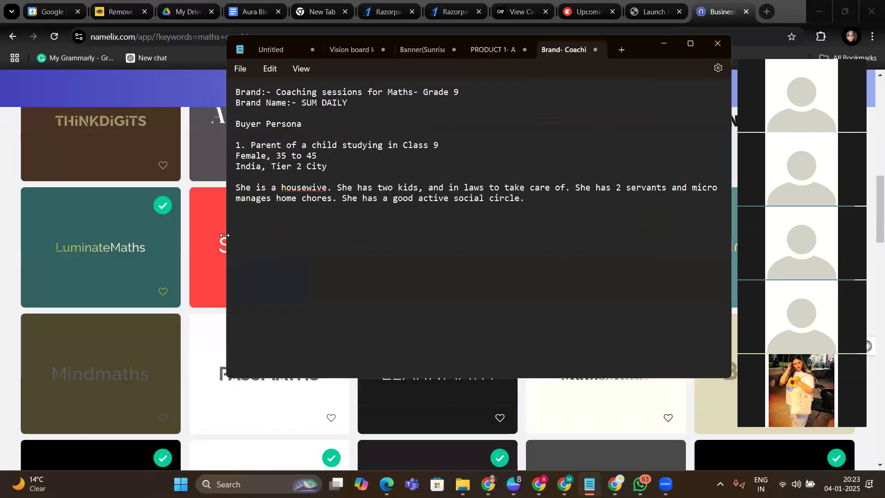
{"action": "left_click_drag", "start_coordinate": [225, 236], "coordinate": [66, 235]}
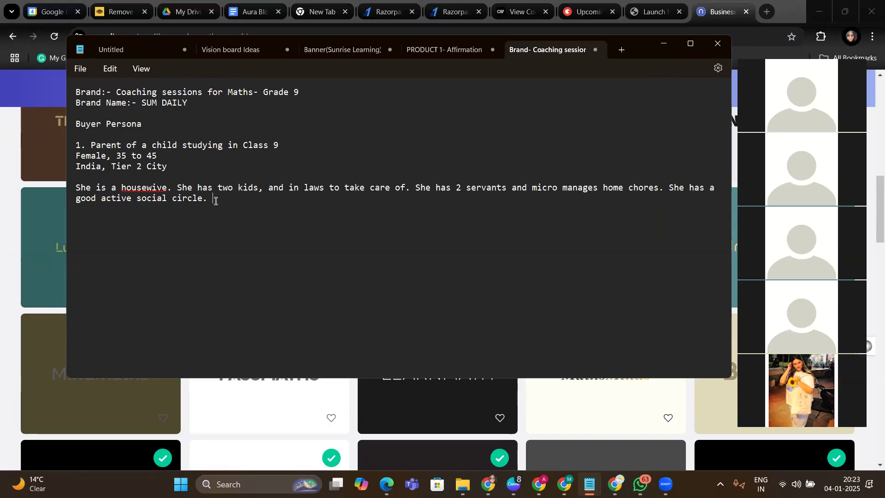
Continue with "She is too busy and lwayys out of time. Her child is a little irresponsible and do not take care of his education individually"
{"action": "type", "text": "She is too busy and lwayys ou"}
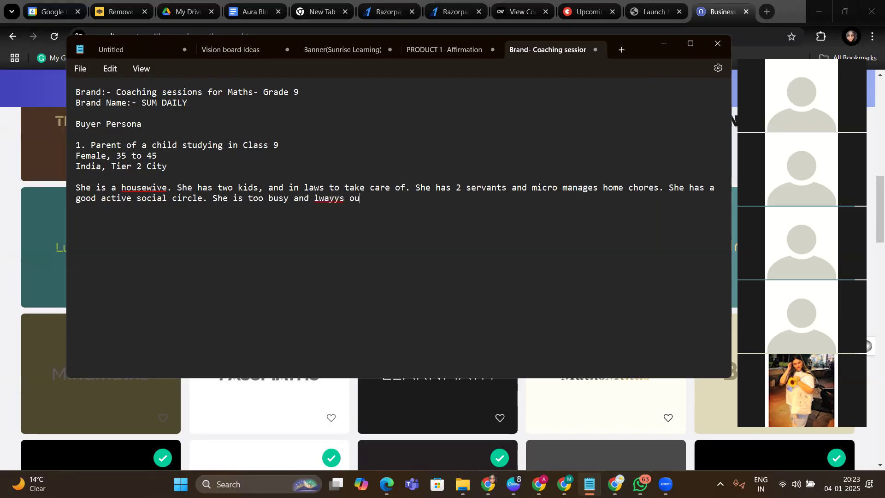
{"action": "type", "text": "t of time,"}
{"action": "key", "text": "BackSpace"}
{"action": "type", "text": ". H"}
{"action": "type", "text": "er child is "}
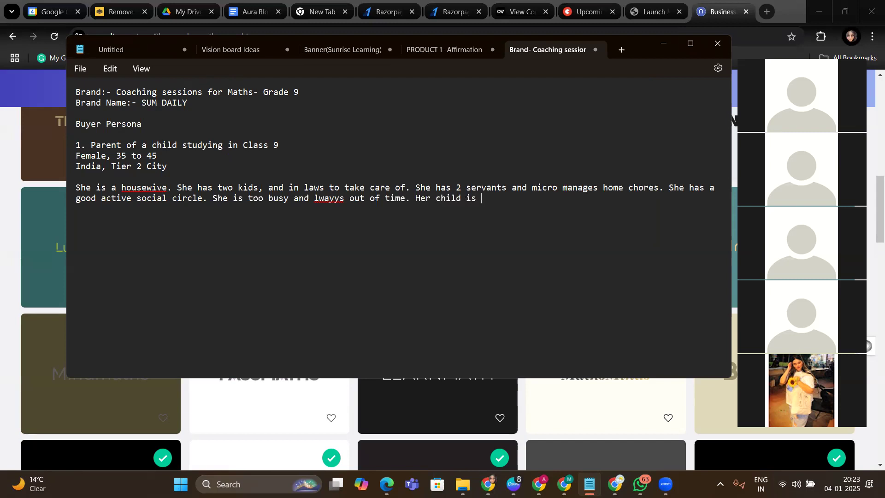
{"action": "type", "text": "a little irrespon"}
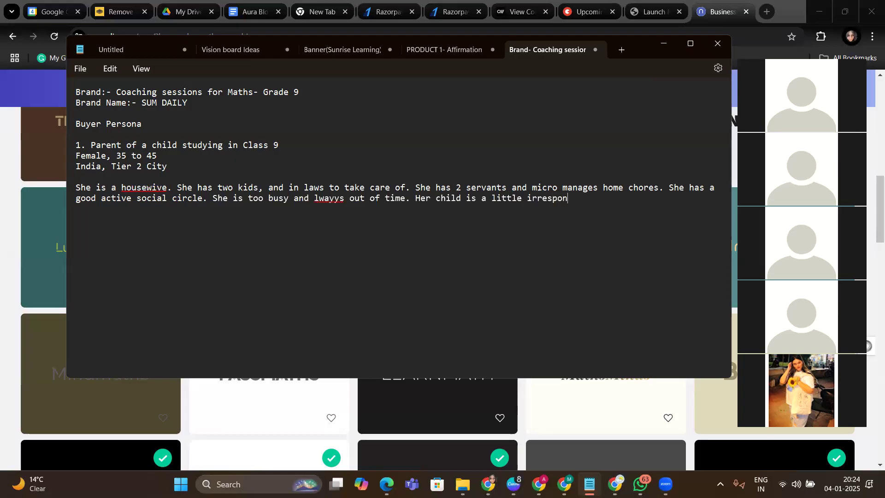
{"action": "type", "text": "sible and do not take care of"}
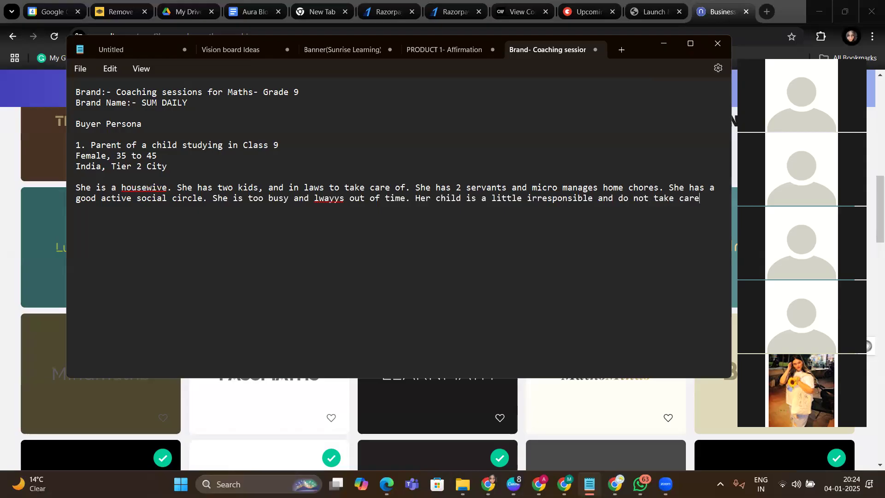
{"action": "type", "text": " his education indiv"}
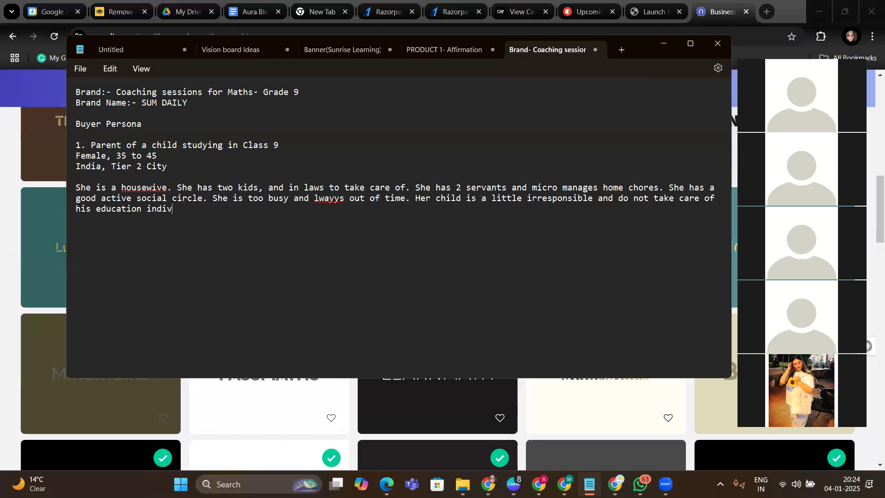
End the description with "His son is already enrolled in other tution and batches for which she picks and drops her."
{"action": "type", "text": "idually.  His son is already enrolled in other tution and batches for wh"}
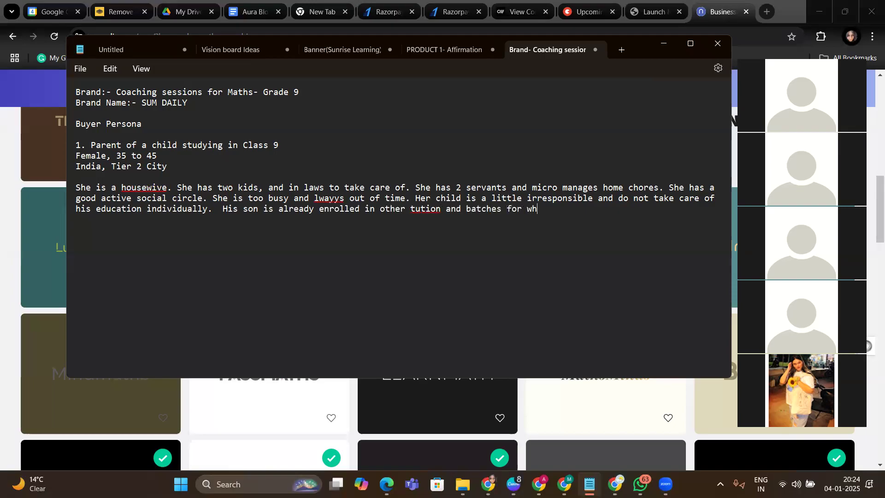
{"action": "type", "text": "ich she picks and drops her."}
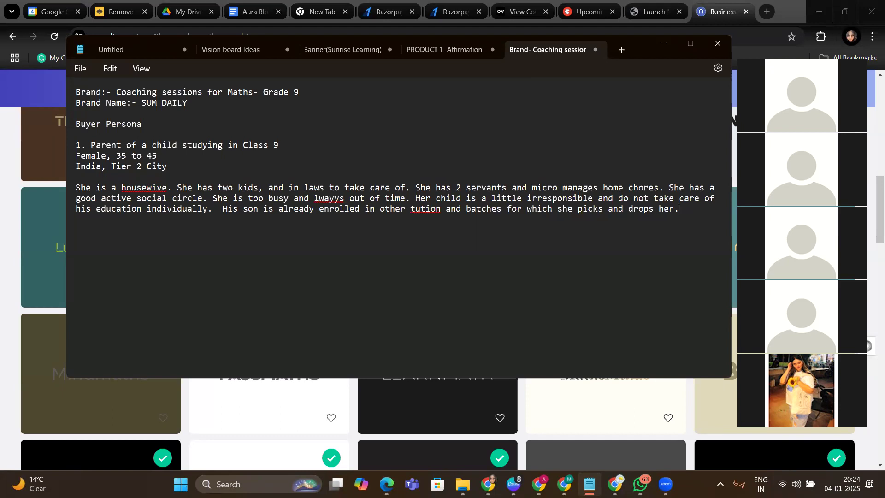
Add a "PAIN POINTS" heading a few lines below the description, with the first point "1. She is very Busy"
{"action": "key", "text": "Return"}
{"action": "key", "text": "Return"}
{"action": "key", "text": "Return"}
{"action": "key", "text": "Return"}
{"action": "type", "text": "PA"}
{"action": "type", "text": "IN POINTS "}
{"action": "type", "text": "1"}
{"action": "type", "text": ". sHE"}
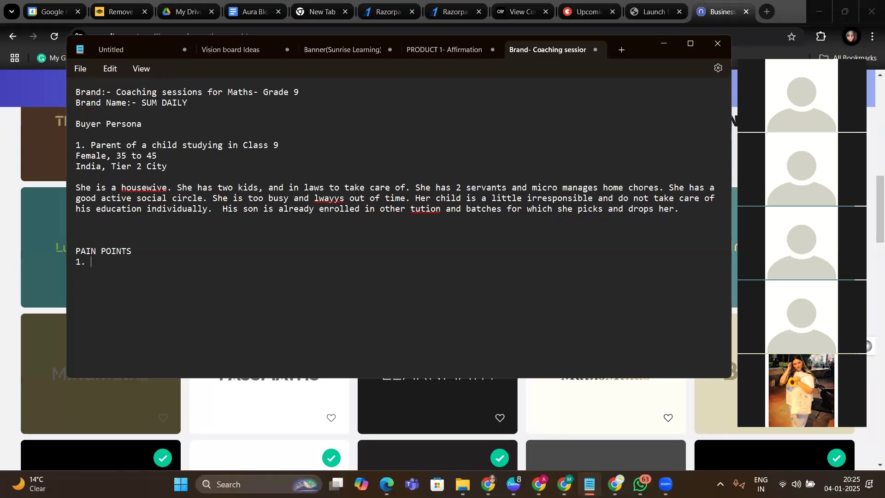
{"action": "key", "text": "BackSpace"}
{"action": "key", "text": "BackSpace"}
{"action": "key", "text": "BackSpace"}
{"action": "type", "text": "She is very Bust"}
{"action": "key", "text": "BackSpace"}
{"action": "type", "text": "y"}
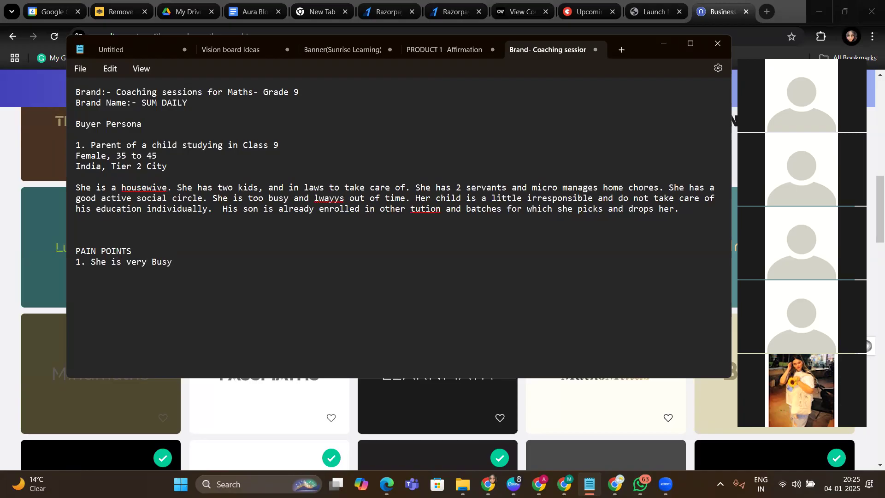
Add the pain points "2. sHE KEEPS COMPARING HER CHILD TO OTHER" and "3. She keeps getting her complaints"
{"action": "key", "text": "Return"}
{"action": "type", "text": "2. sHE KEEPS COMPAR"}
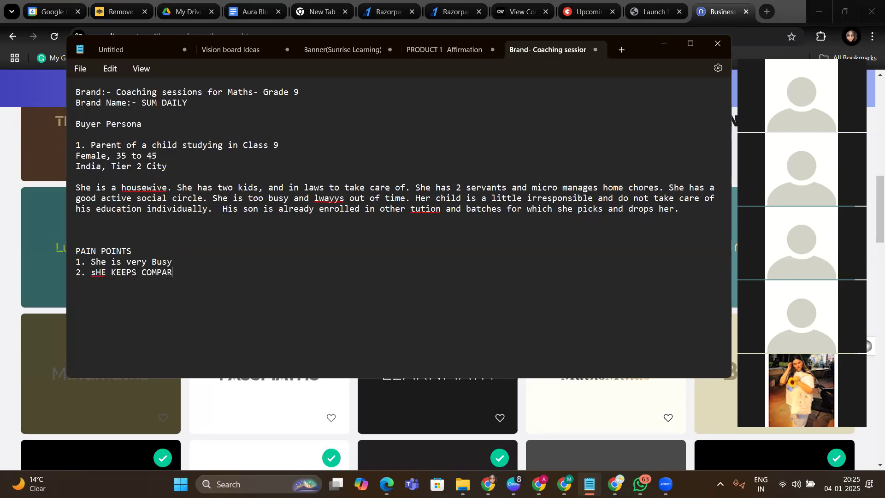
{"action": "type", "text": "ING HER CHILD TO O"}
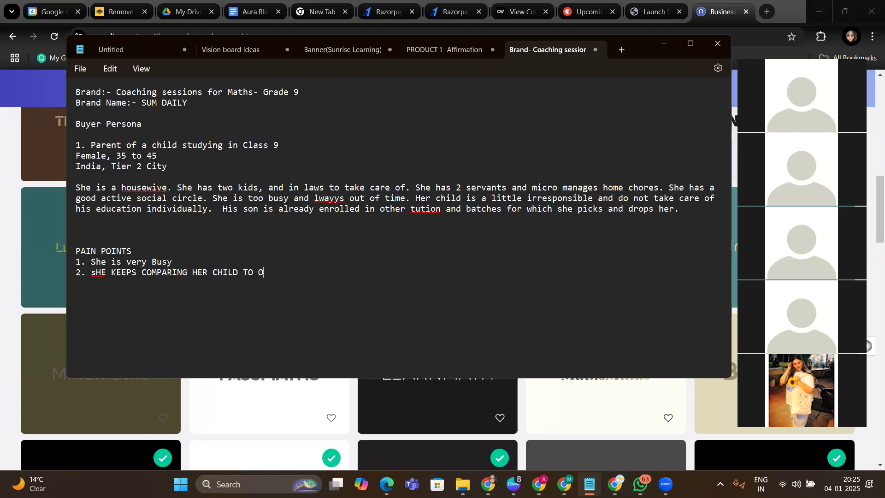
{"action": "type", "text": "THER 3. S"}
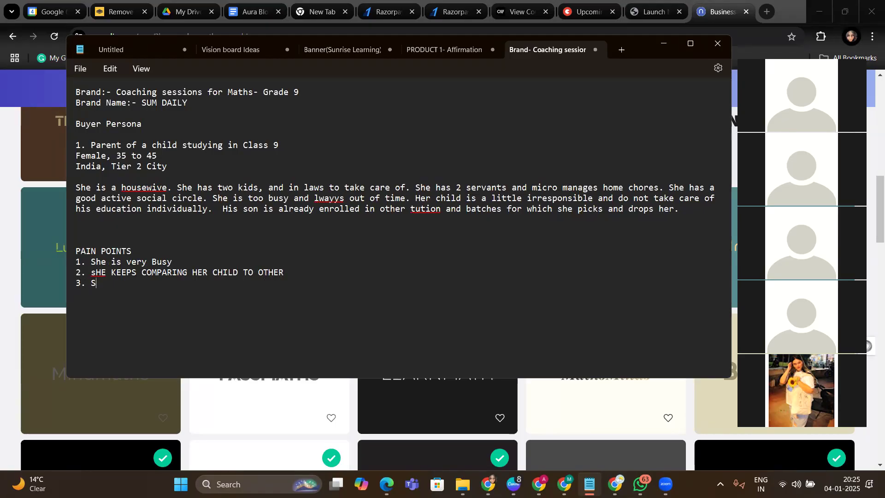
{"action": "type", "text": "he keeps getting her"}
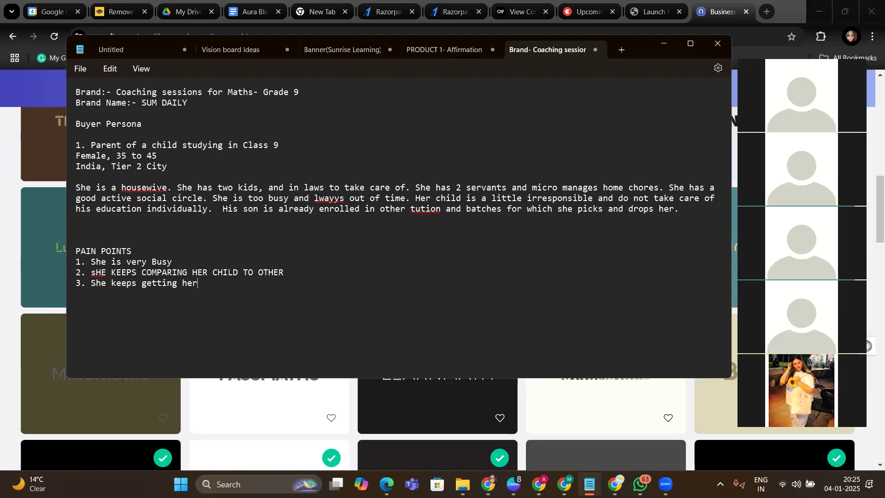
{"action": "type", "text": " complaints"}
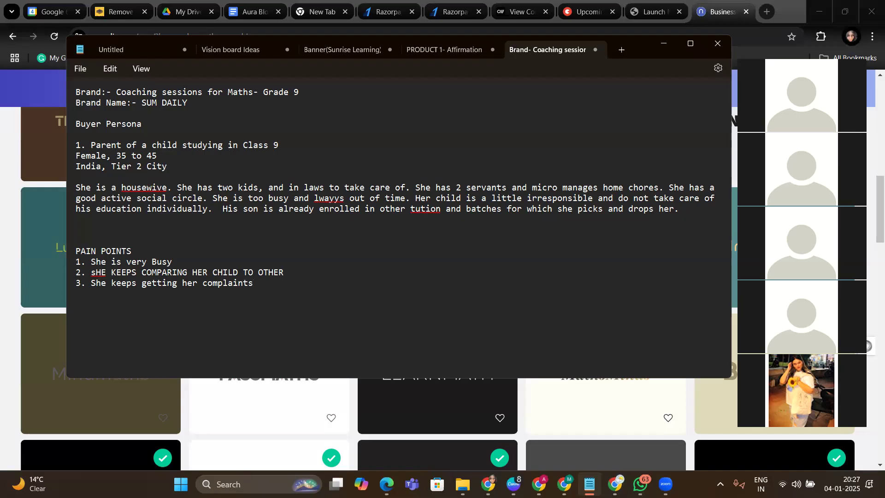
Add an empty fourth pain point "4." and a "Solutions" heading a few lines below it
{"action": "key", "text": "Return"}
{"action": "type", "text": "4"}
{"action": "type", "text": "Soluti"}
{"action": "type", "text": "ons"}
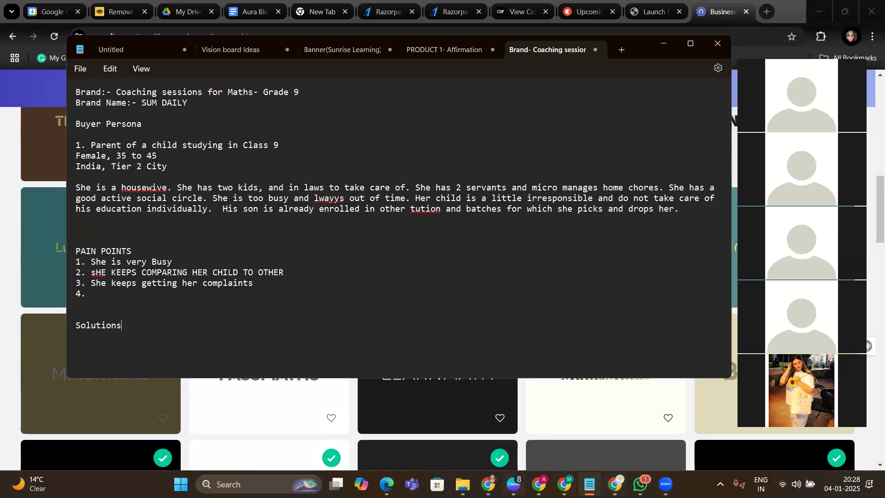
Switch to the Canva presentation to view its Empathy Mapping page
{"action": "mouse_move", "coordinate": [513, 484]}
{"action": "left_click", "coordinate": [513, 426]}
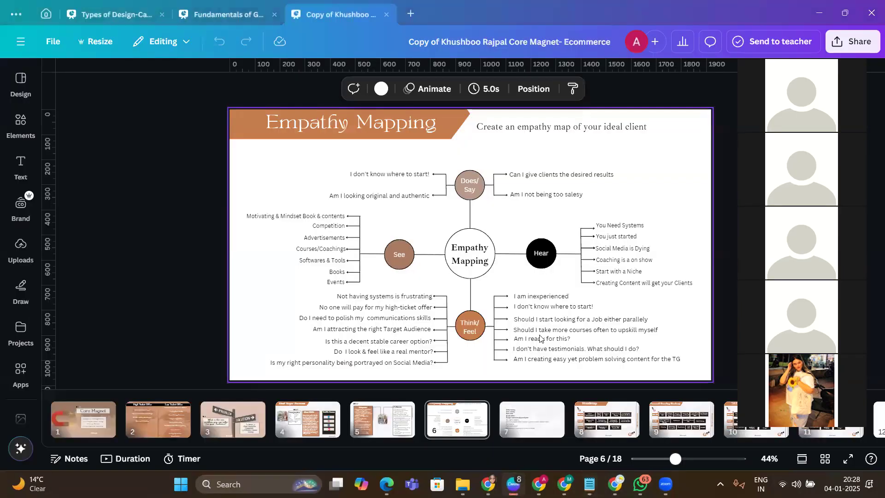